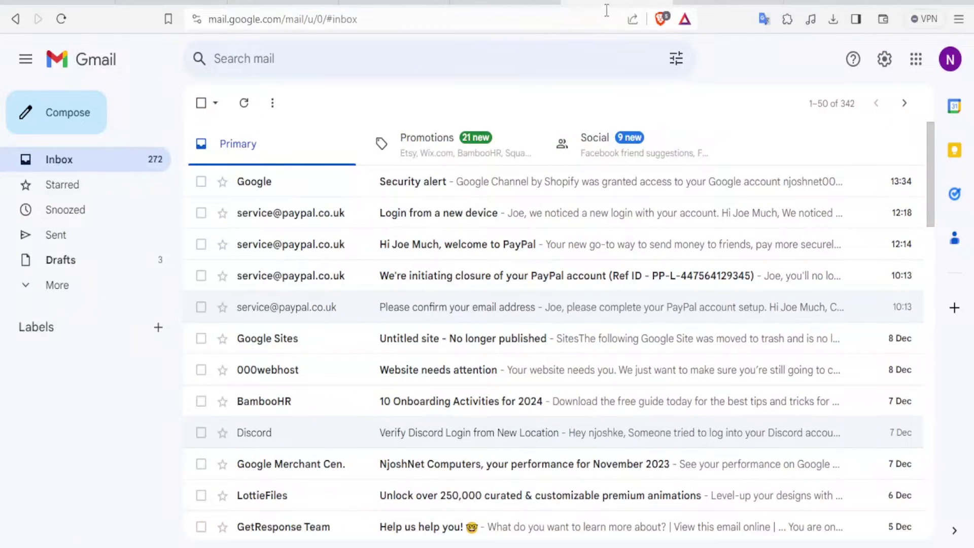
# Compare the two accounts' inboxes by switching back and forth between them
pyautogui.click(723, 5)
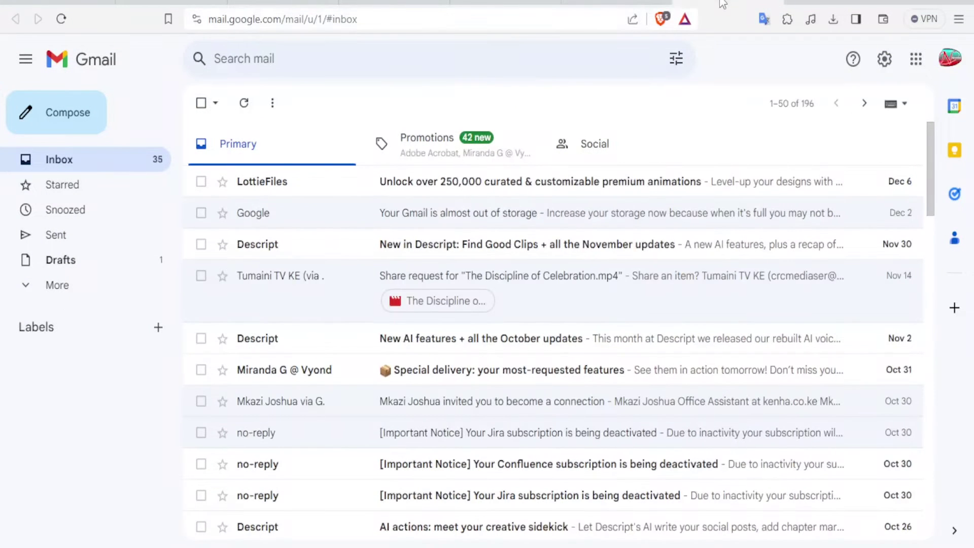
pyautogui.click(616, 3)
pyautogui.click(726, 4)
pyautogui.click(616, 3)
pyautogui.click(726, 3)
pyautogui.click(627, 3)
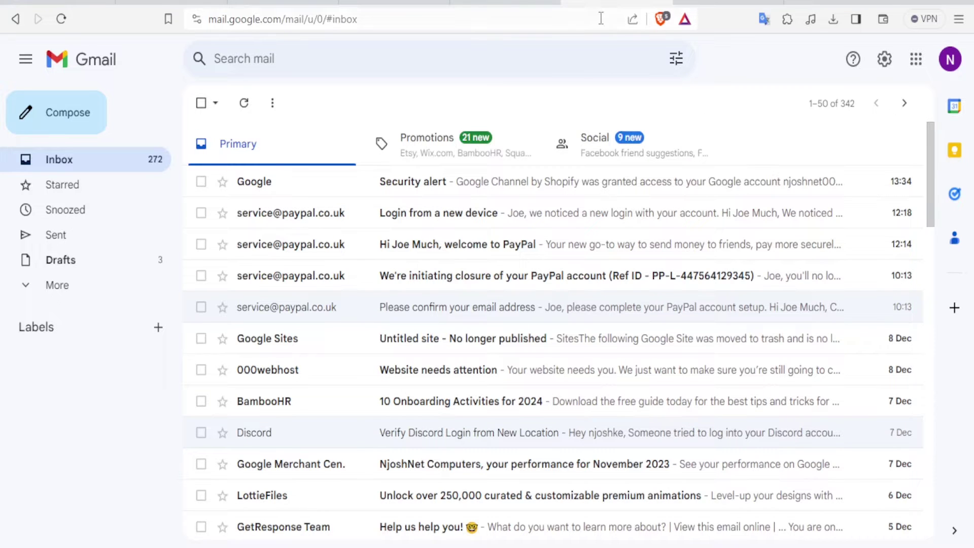
pyautogui.click(729, 4)
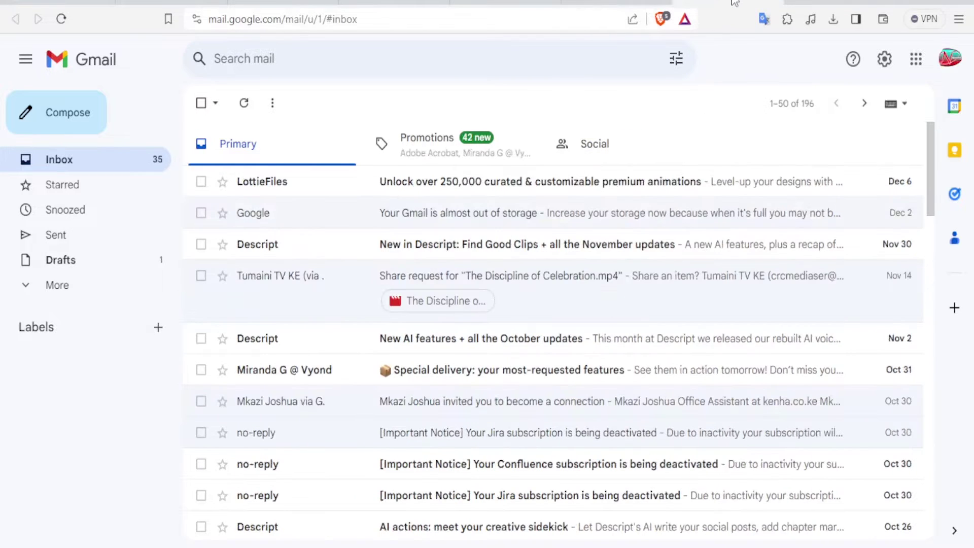
# Return to the main account's inbox and open its full Gmail settings
pyautogui.click(636, 2)
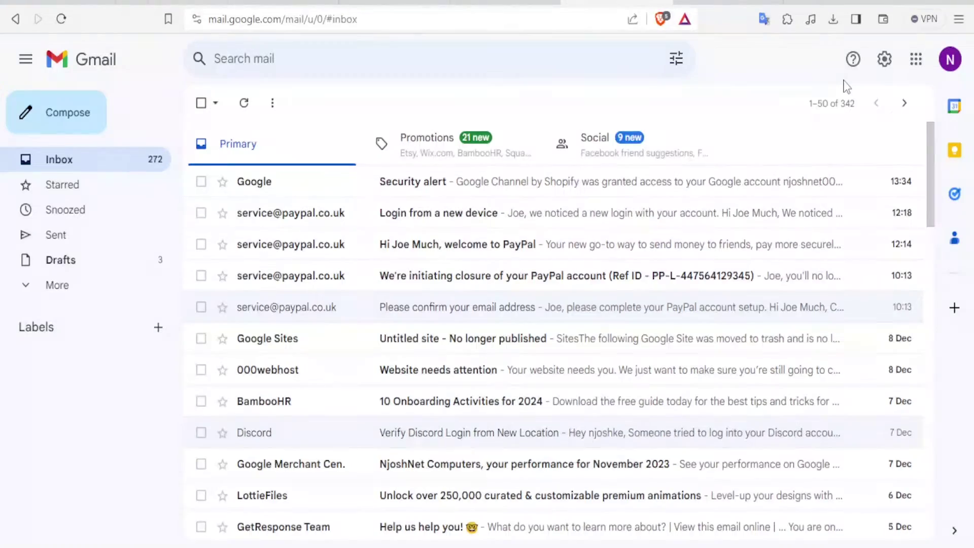
pyautogui.click(885, 59)
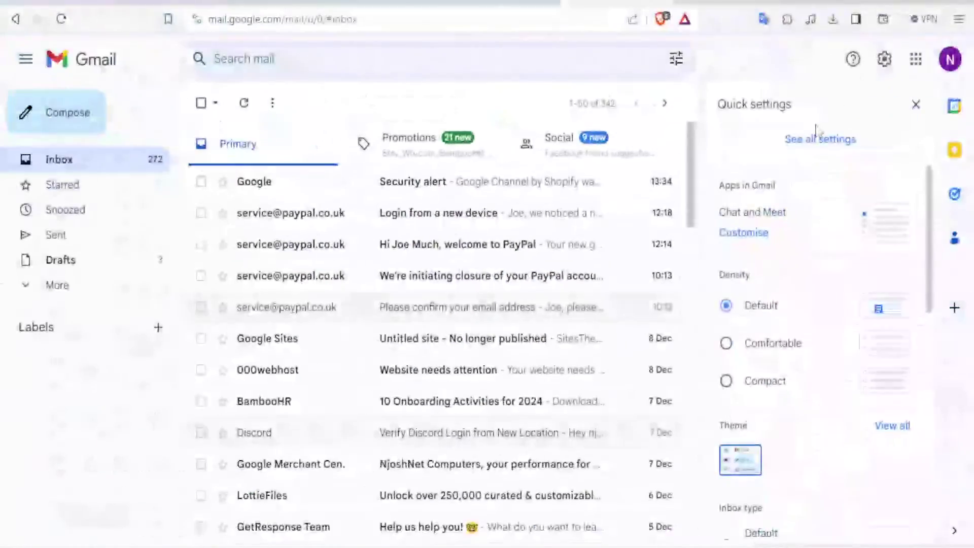
pyautogui.click(812, 141)
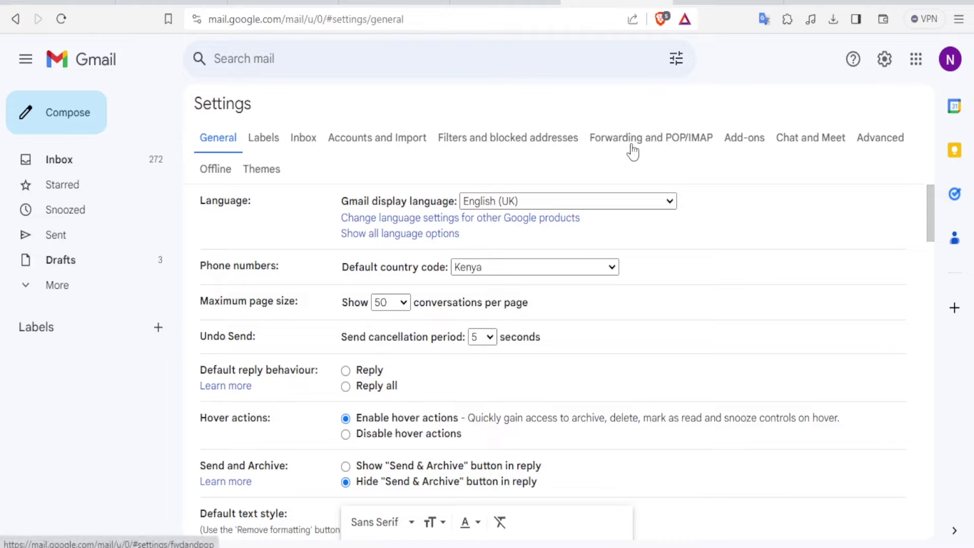
# Show the main account's Forwarding and POP/IMAP settings
pyautogui.click(637, 141)
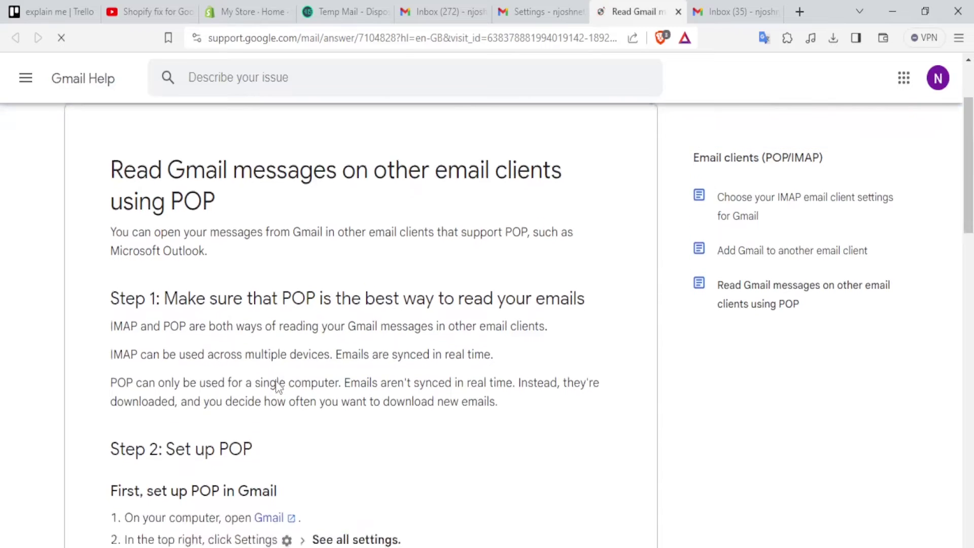
pyautogui.scroll(-2, 278, 389)
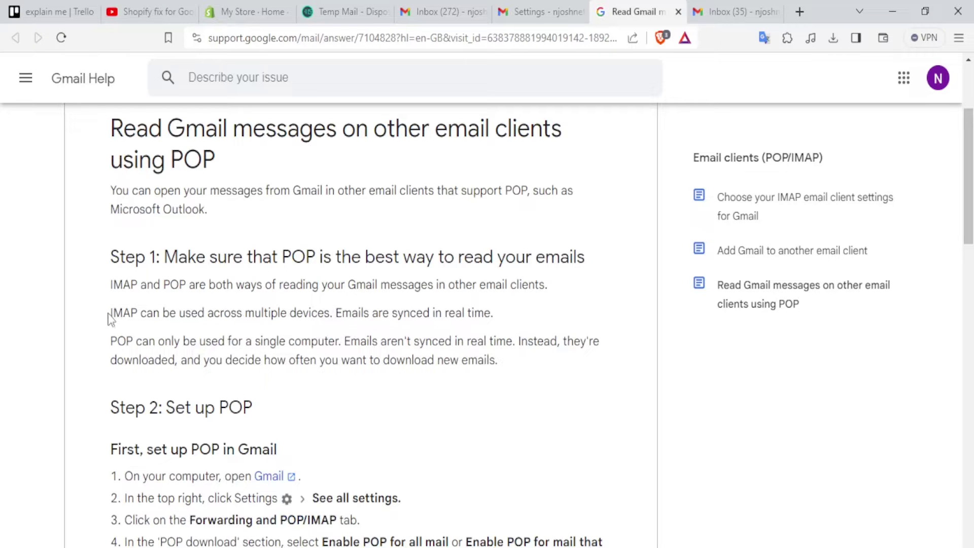
pyautogui.moveTo(113, 314); pyautogui.dragTo(499, 324)
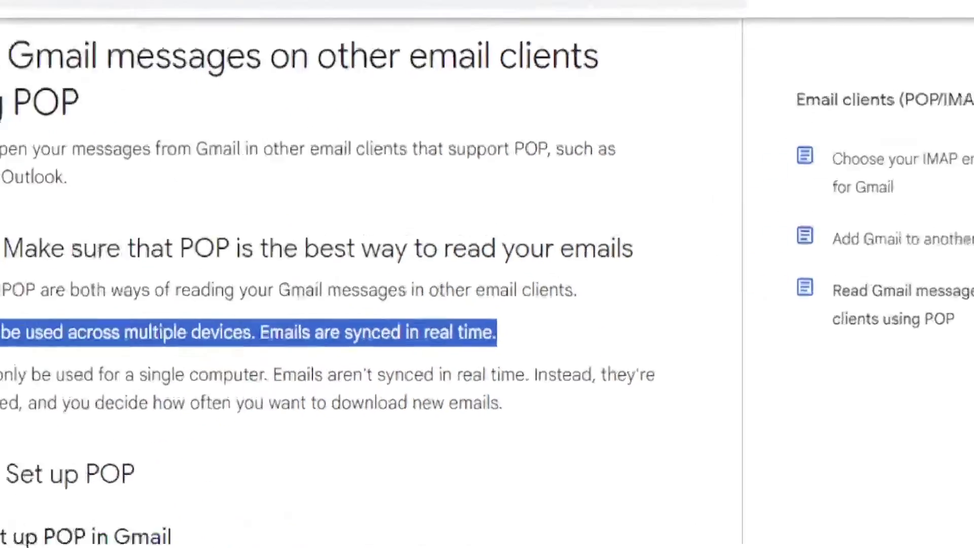
pyautogui.moveTo(111, 337); pyautogui.dragTo(583, 361)
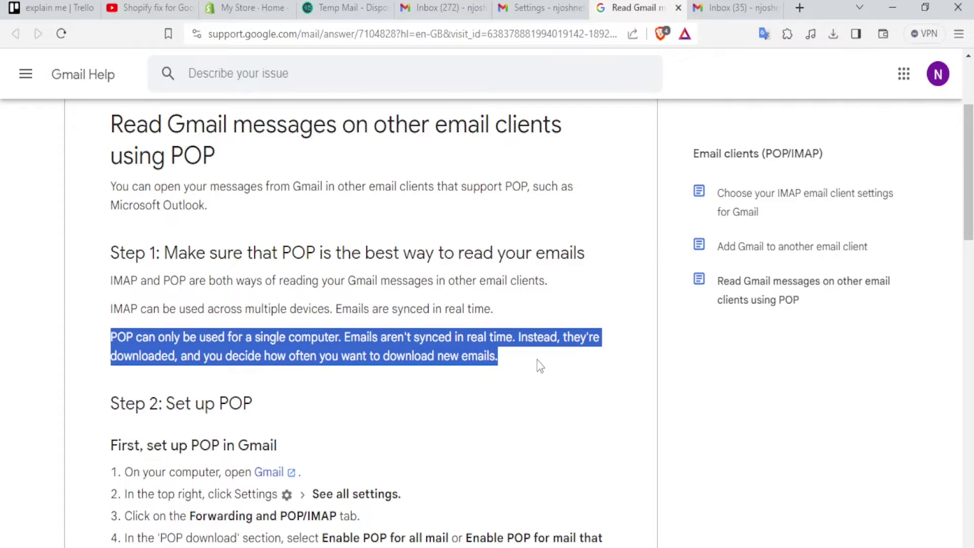
pyautogui.click(566, 11)
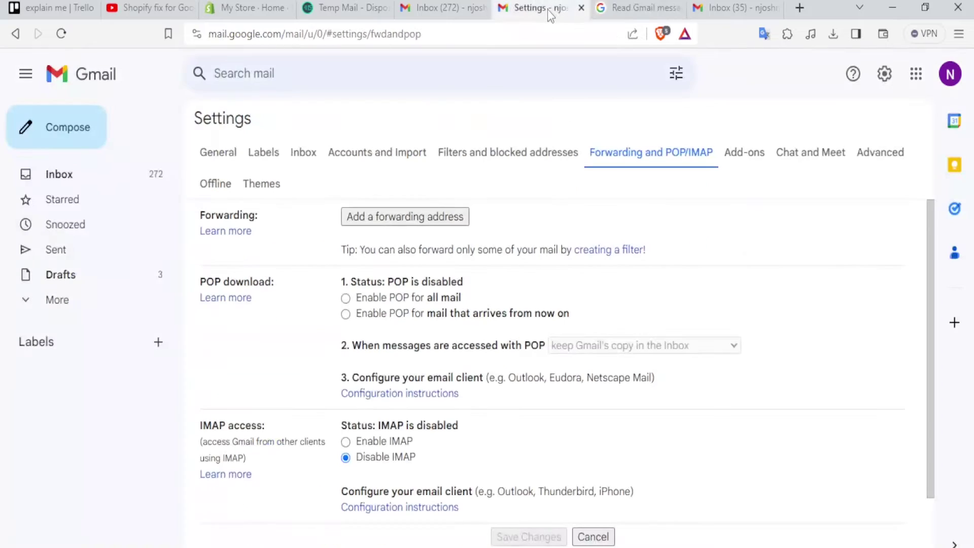
# Enable POP download for all mail and save the change
pyautogui.click(345, 299)
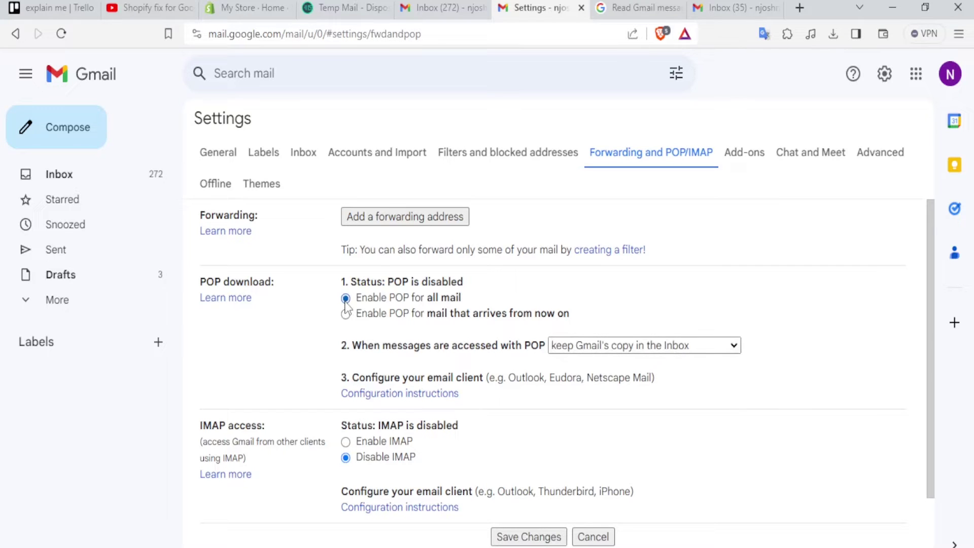
pyautogui.click(530, 537)
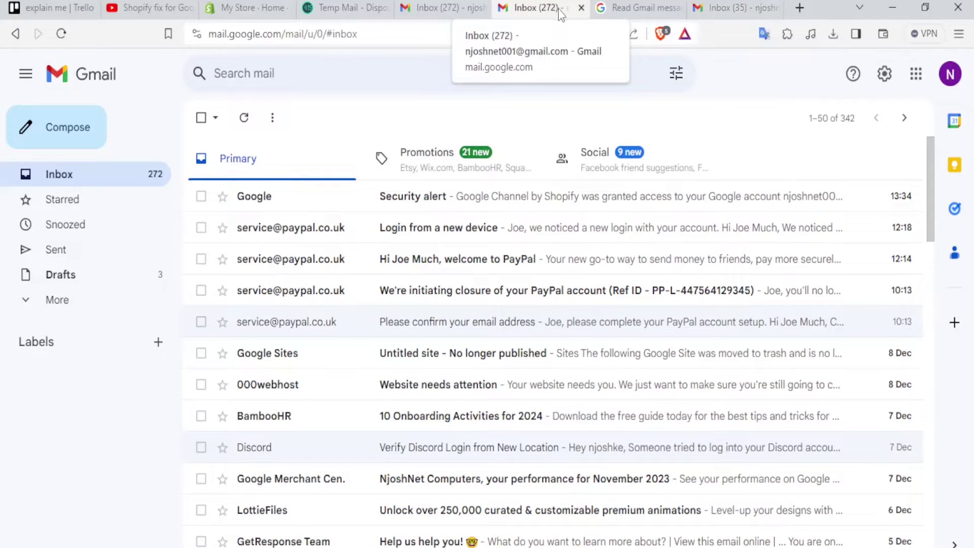
# Switch to the second account's inbox and open its full Gmail settings
pyautogui.click(729, 9)
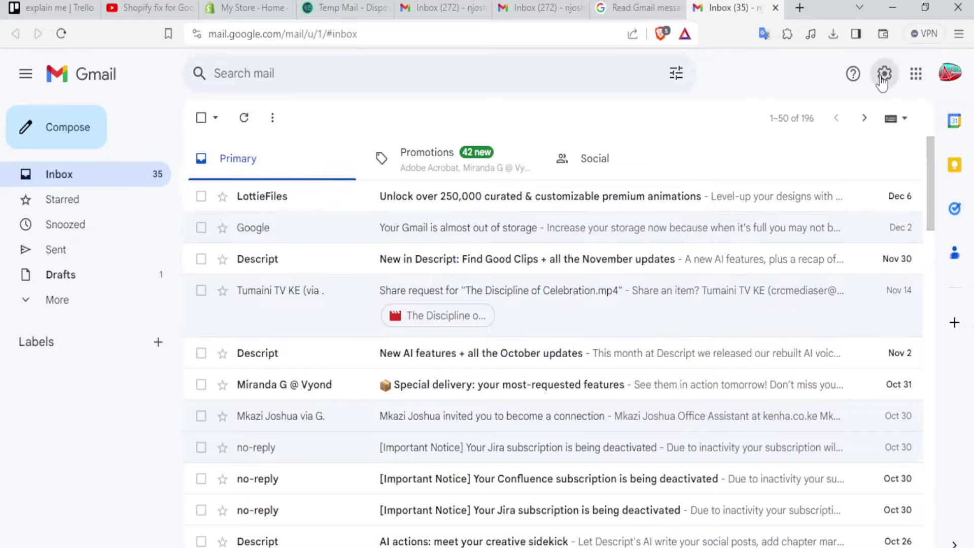
pyautogui.click(883, 81)
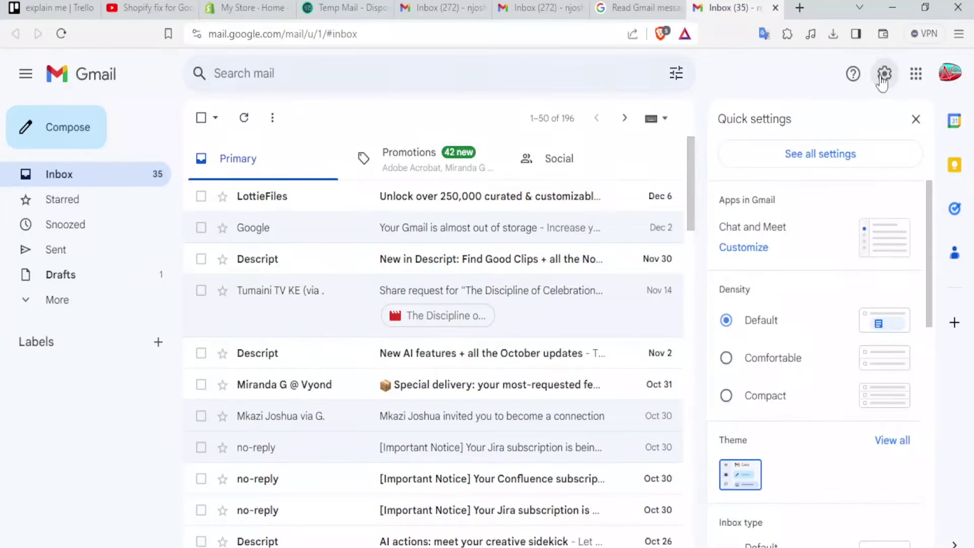
pyautogui.click(823, 155)
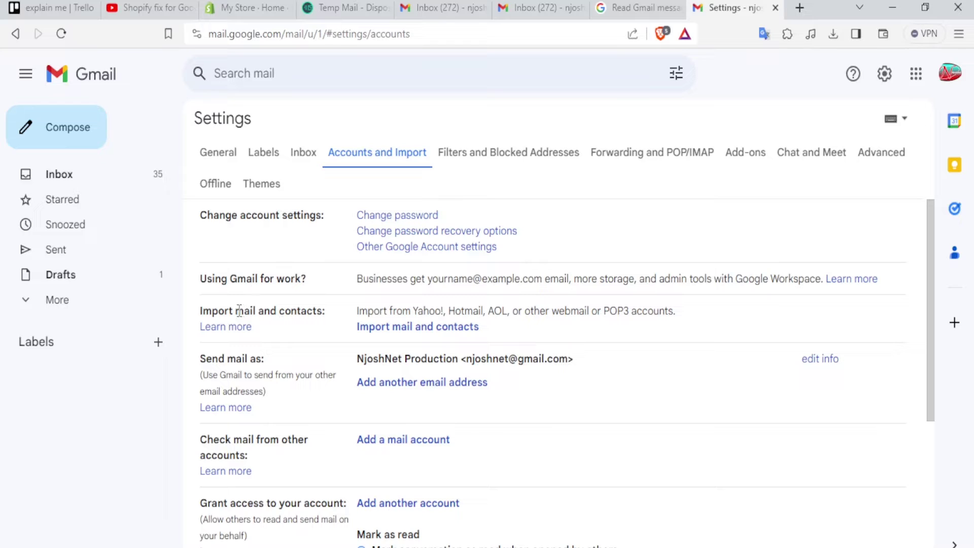
# Start Import mail and contacts, enter the source account's address, and continue to sign-in
pyautogui.moveTo(200, 311); pyautogui.dragTo(331, 319)
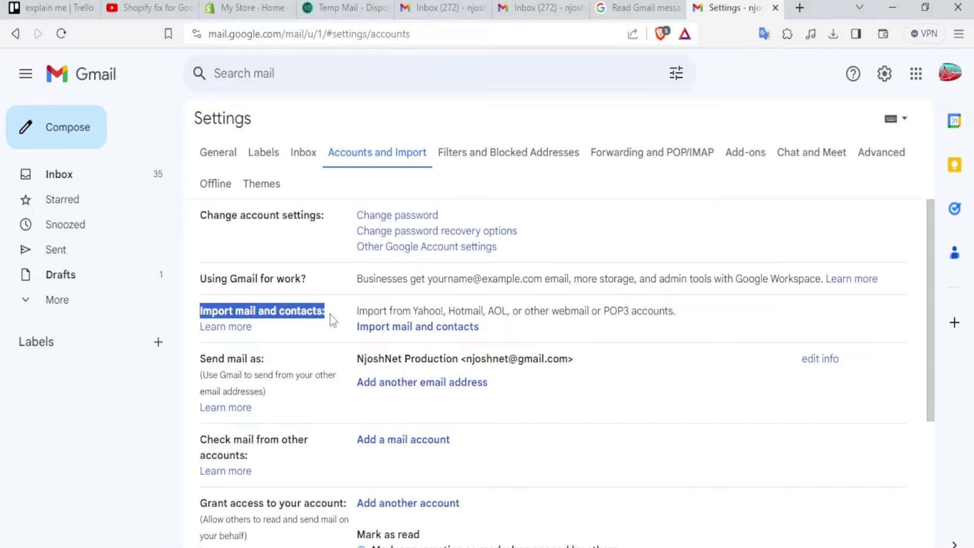
pyautogui.scroll(-2, 331, 319)
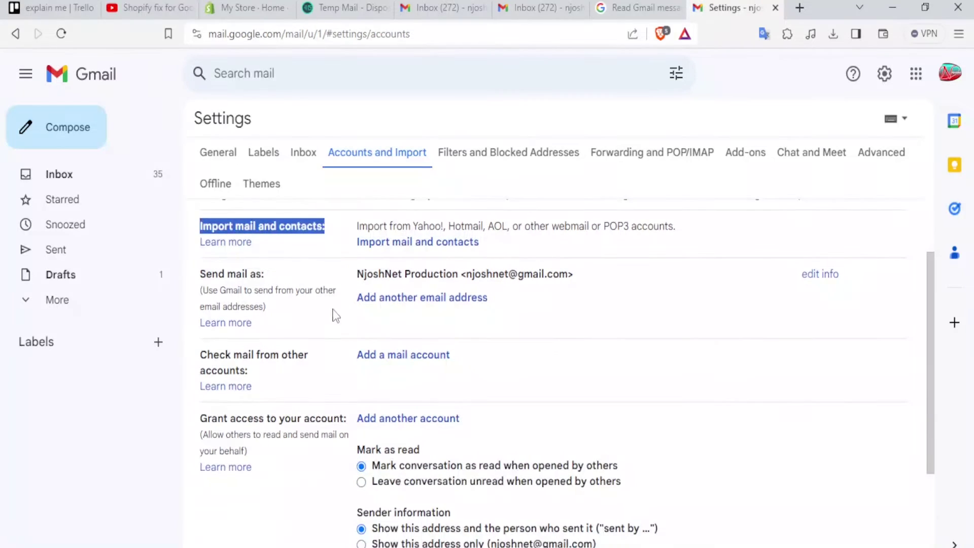
pyautogui.click(388, 243)
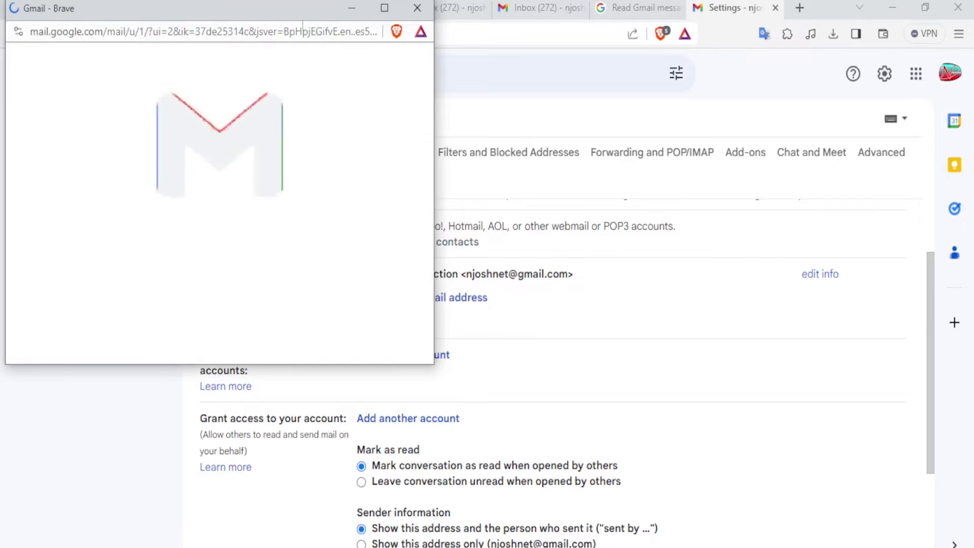
pyautogui.moveTo(276, 8); pyautogui.dragTo(446, 58)
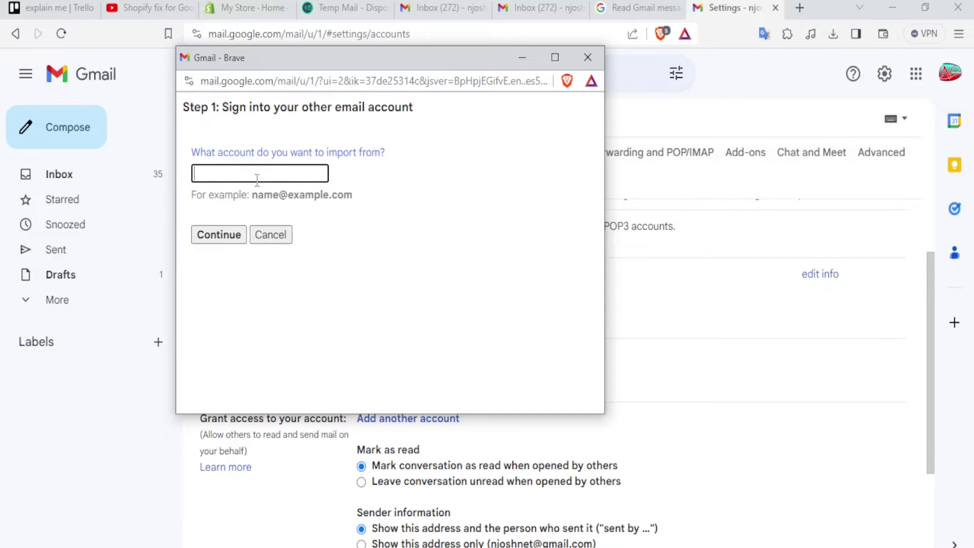
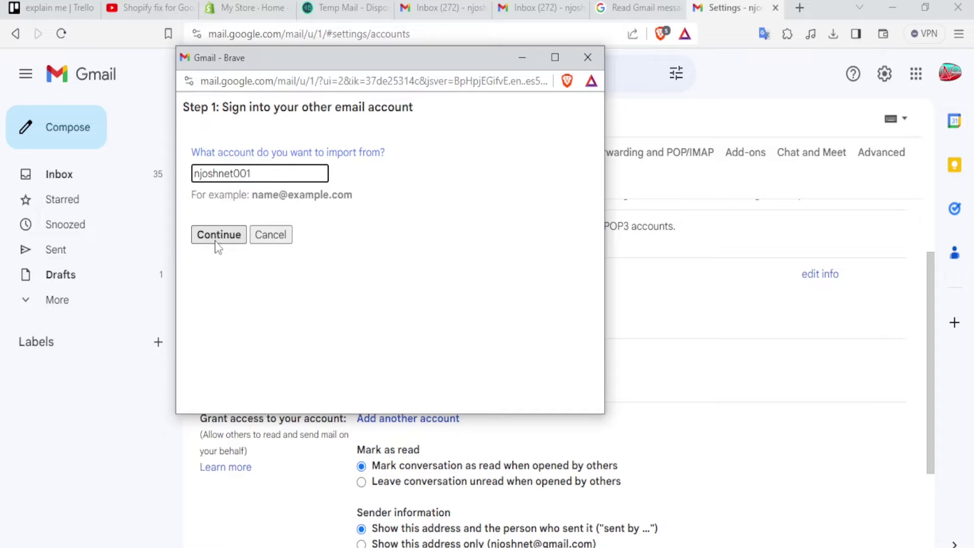
pyautogui.click(218, 234)
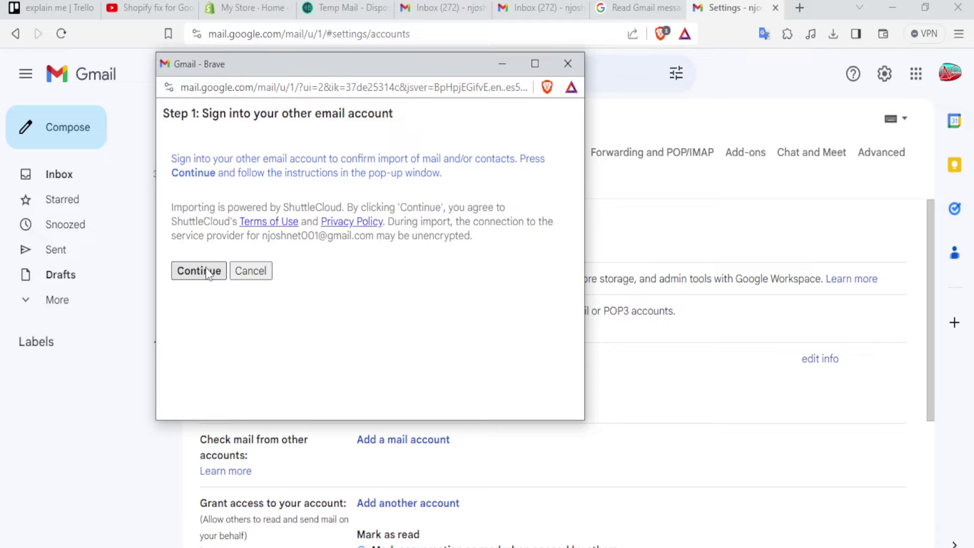
pyautogui.click(205, 275)
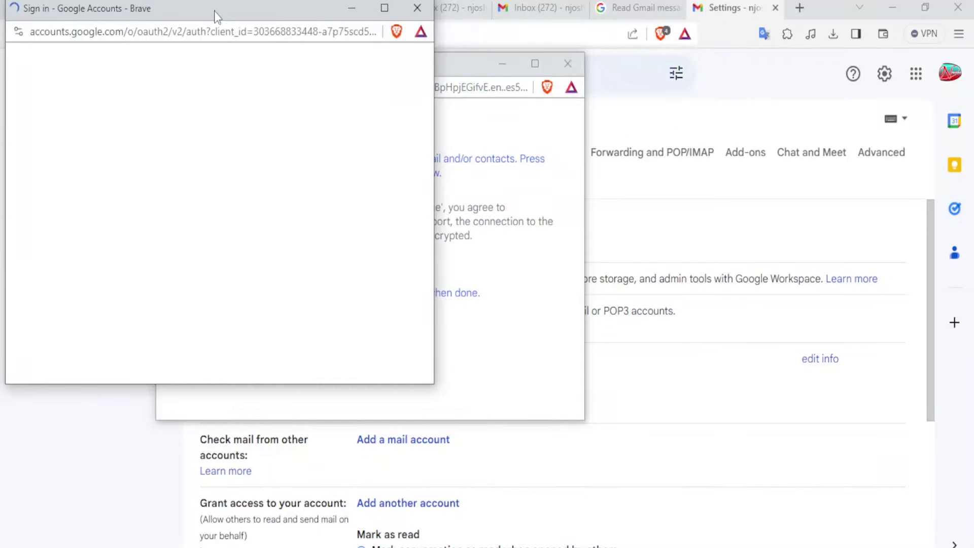
# Sign in with the listed source account, allow access, and close the confirmation window
pyautogui.moveTo(213, 11); pyautogui.dragTo(306, 41)
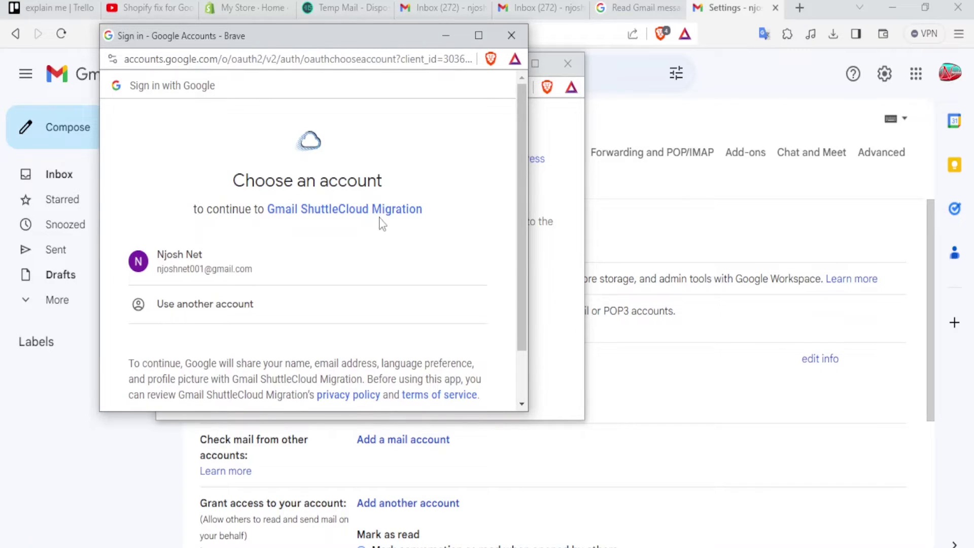
pyautogui.moveTo(519, 194); pyautogui.dragTo(523, 218)
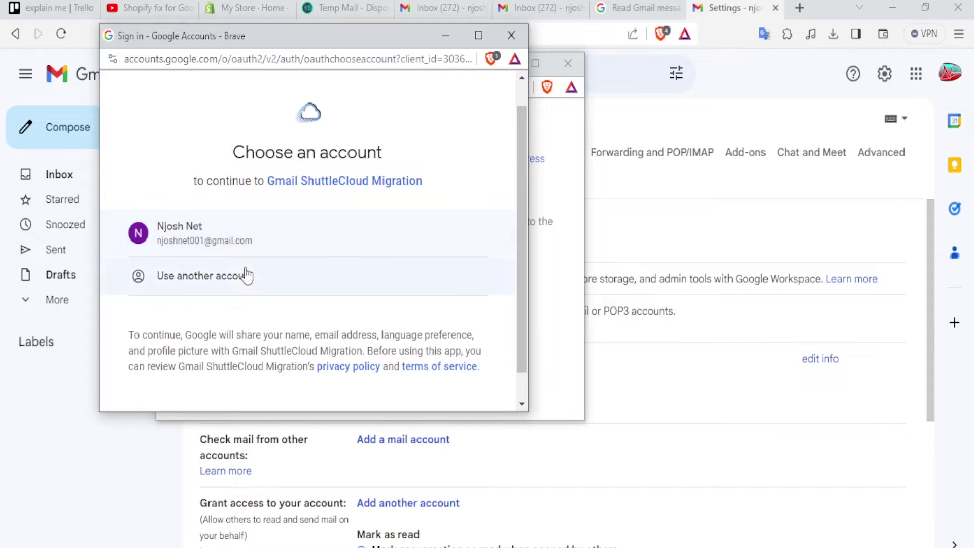
pyautogui.click(255, 234)
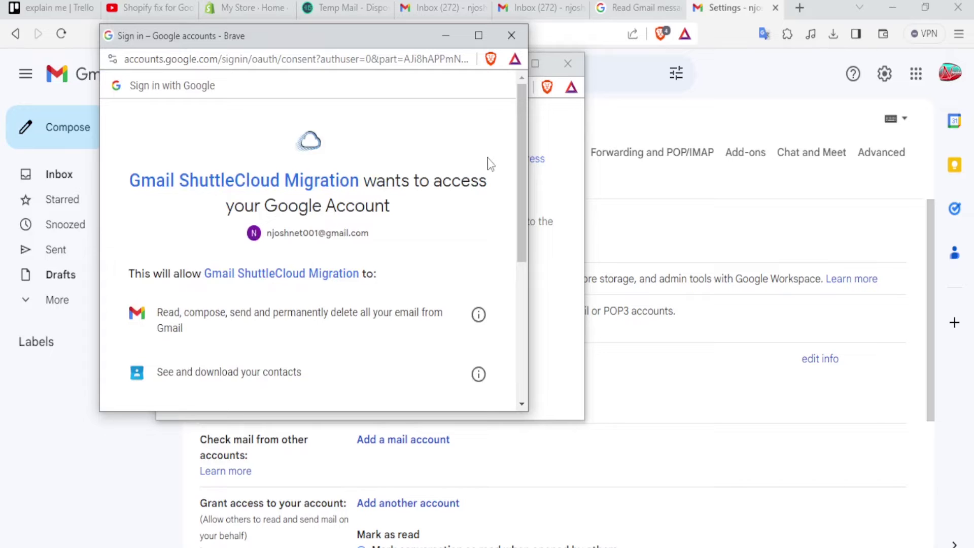
pyautogui.moveTo(522, 157); pyautogui.dragTo(524, 306)
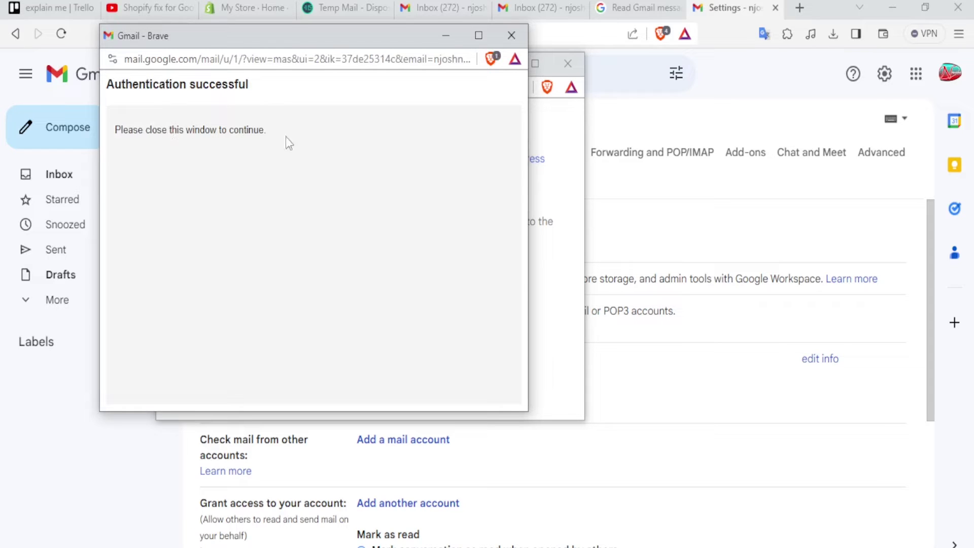
pyautogui.click(512, 35)
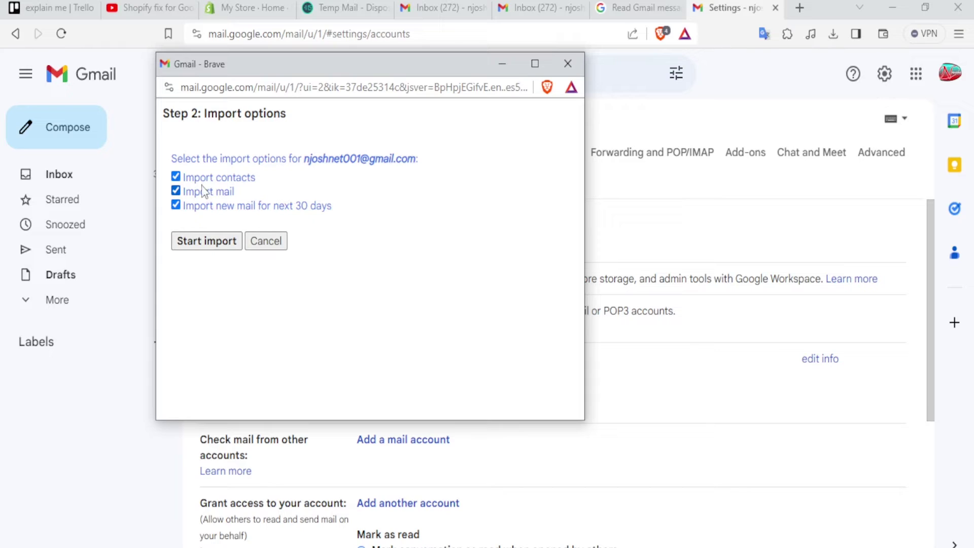
# Keep Import contacts ticked, untick Import mail, and start the import
pyautogui.click(177, 181)
pyautogui.click(176, 178)
pyautogui.click(176, 178)
pyautogui.click(177, 205)
pyautogui.click(176, 192)
pyautogui.click(176, 191)
pyautogui.click(176, 205)
pyautogui.click(176, 176)
pyautogui.click(176, 191)
pyautogui.click(191, 247)
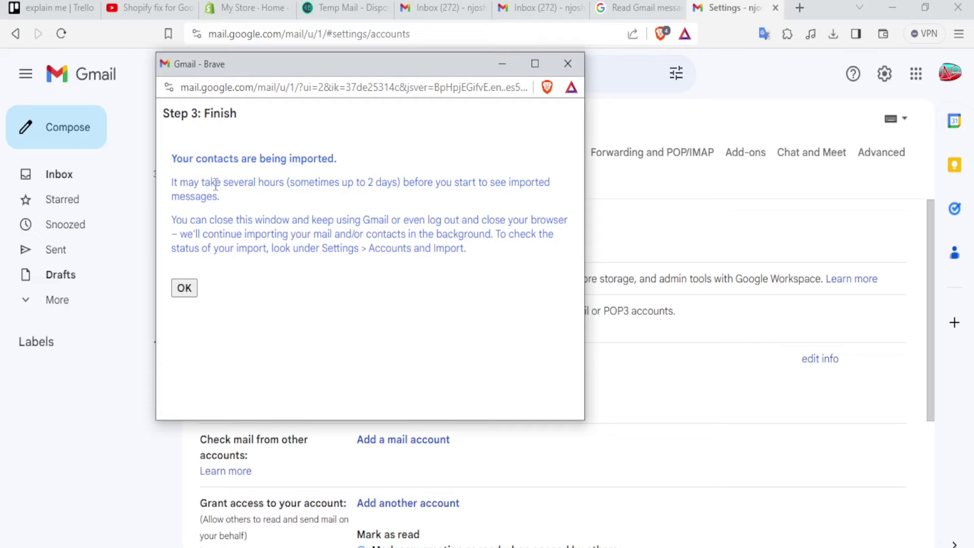
# Review the import-delay note and close the finished import window
pyautogui.moveTo(290, 184); pyautogui.dragTo(386, 195)
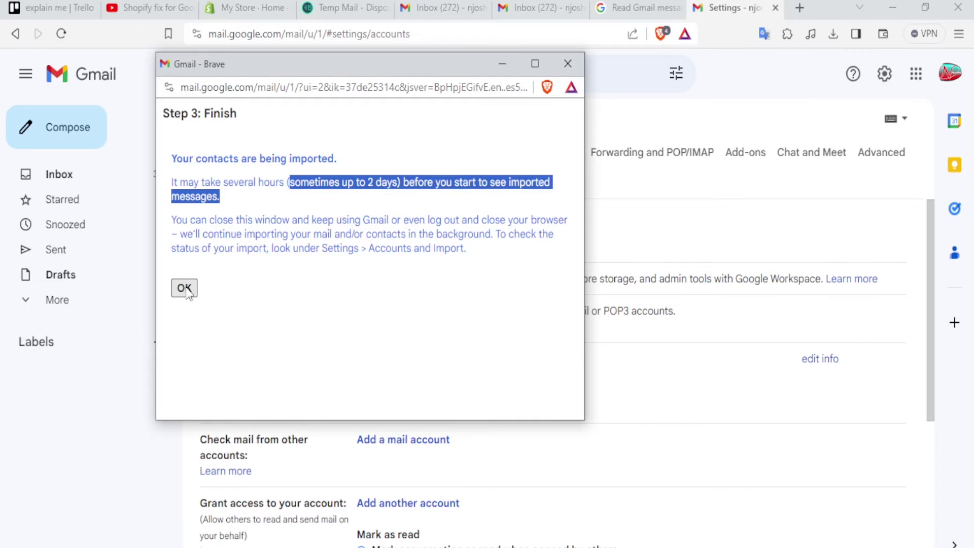
pyautogui.click(185, 289)
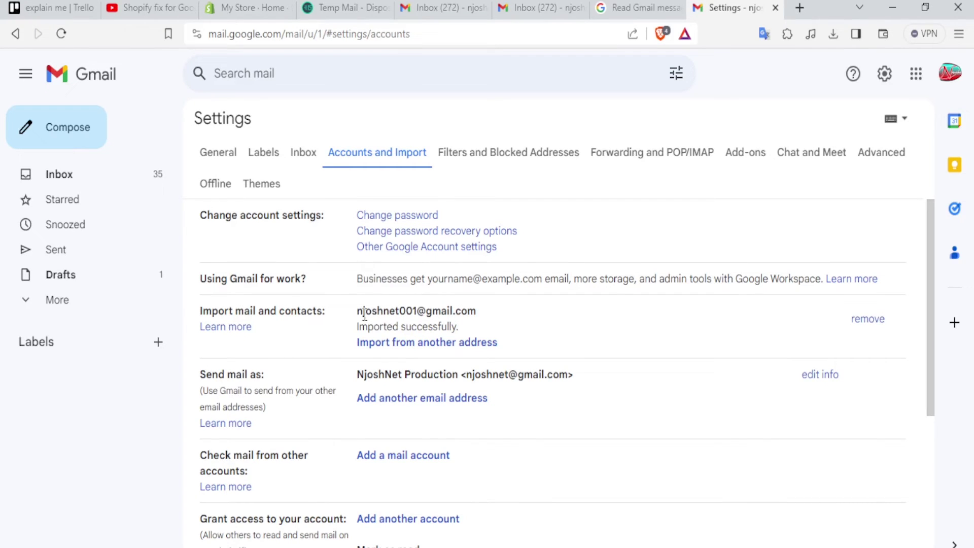
pyautogui.moveTo(356, 311); pyautogui.dragTo(420, 319)
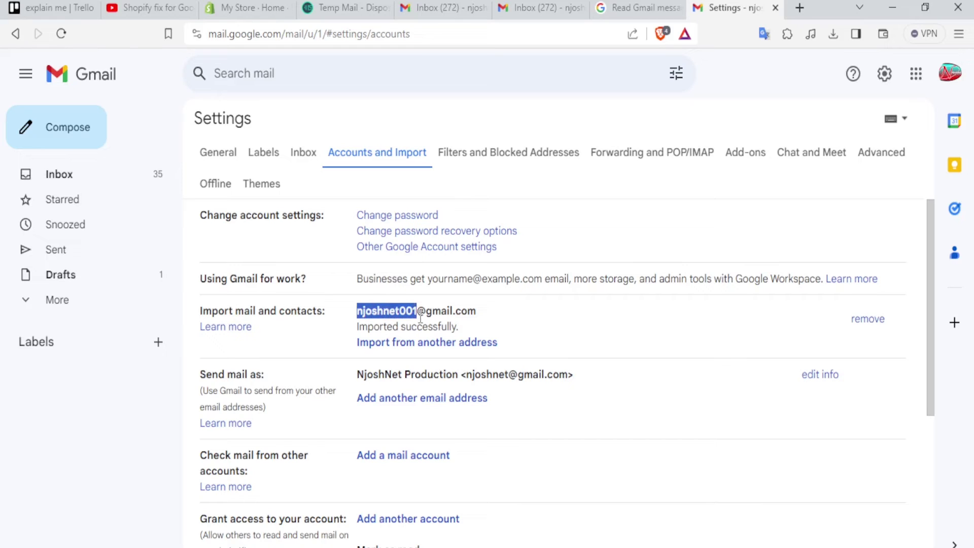
pyautogui.click(356, 335)
pyautogui.moveTo(356, 335); pyautogui.dragTo(452, 328)
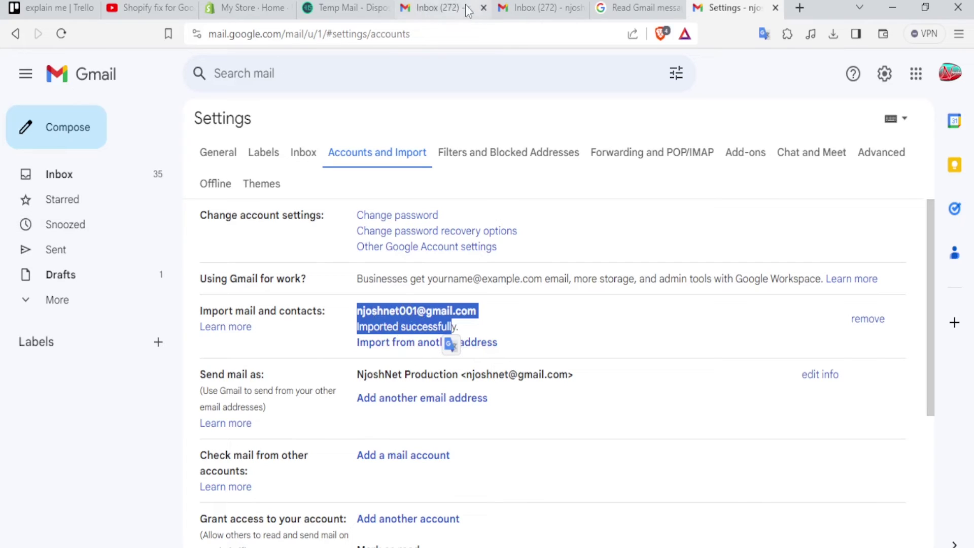
pyautogui.click(539, 11)
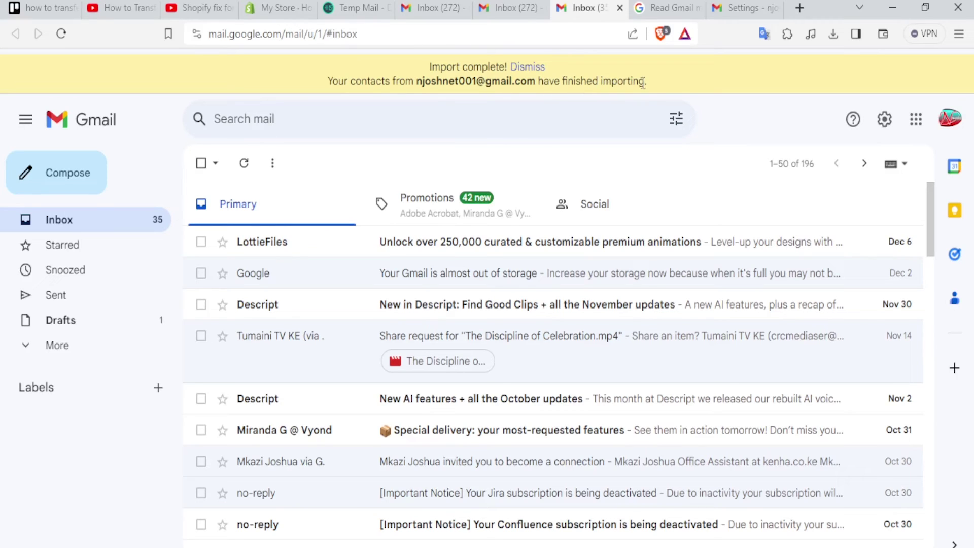
# Expand the full label list, then return to the Accounts and Import settings
pyautogui.click(57, 346)
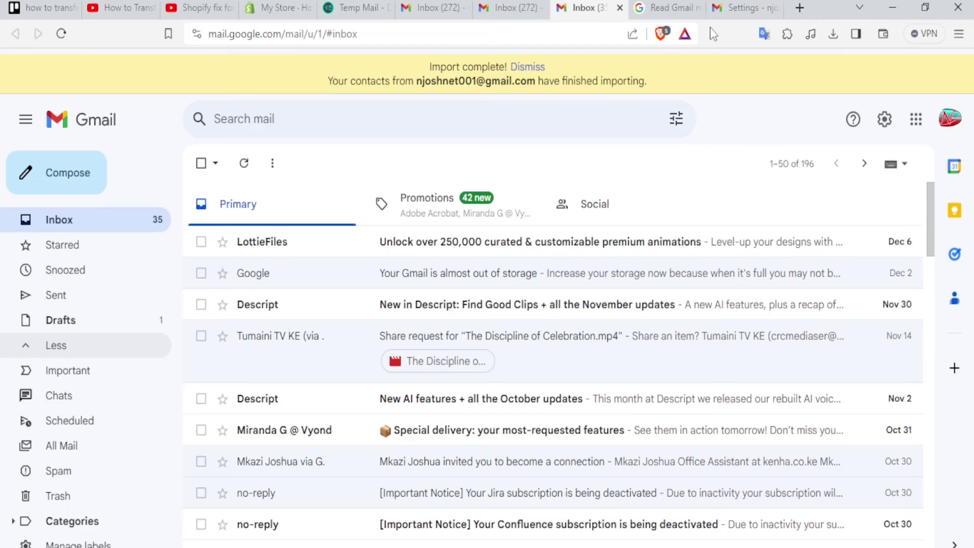
pyautogui.click(739, 12)
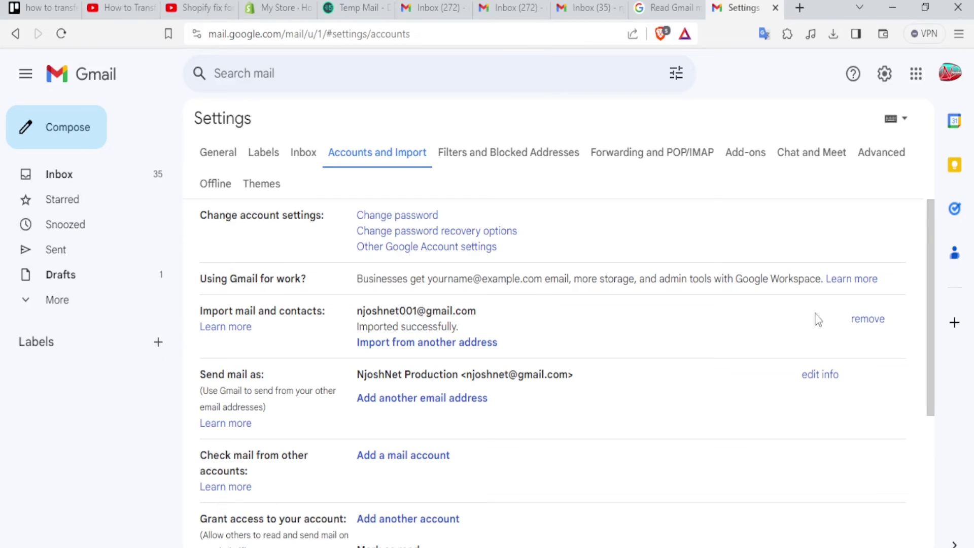
# Remove the imported account's link and begin a new mail and contacts import
pyautogui.click(868, 321)
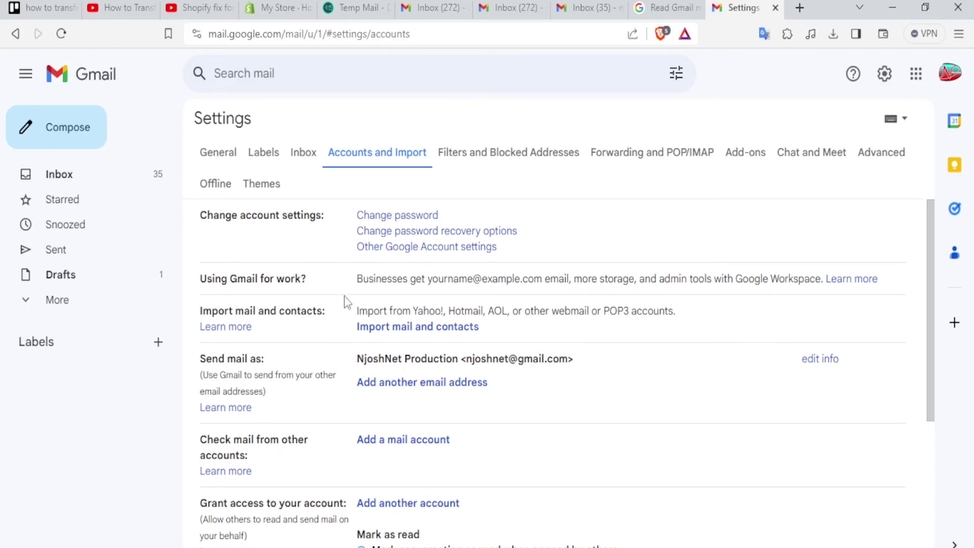
pyautogui.click(369, 328)
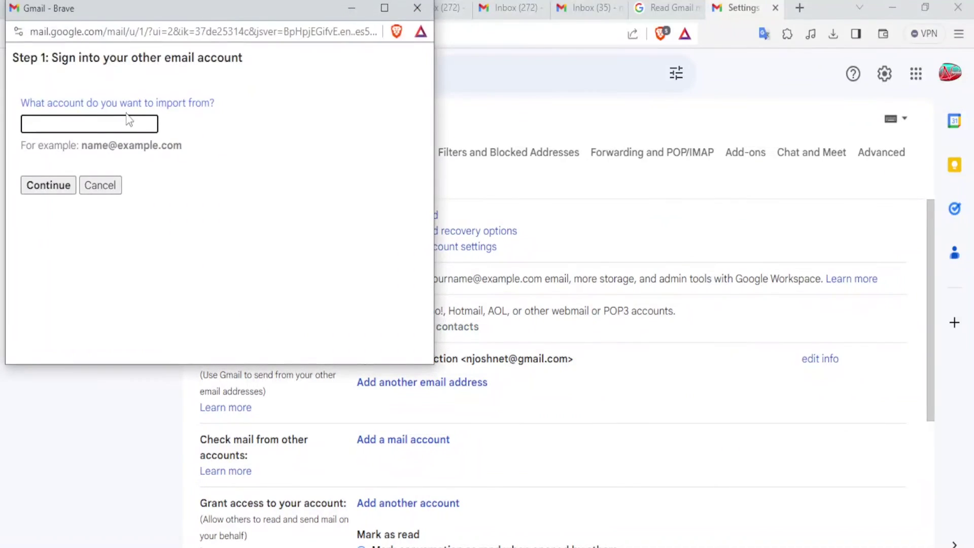
# Paste the second Gmail address into the import wizard and allow the migration service access
pyautogui.click(100, 120)
pyautogui.hotkey('ctrl', 'v')
pyautogui.click(53, 187)
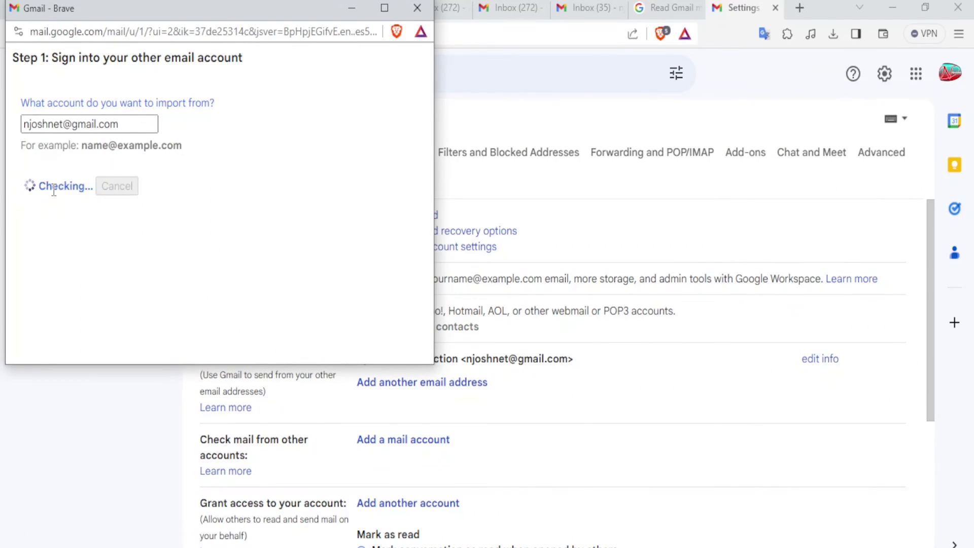
pyautogui.click(182, 235)
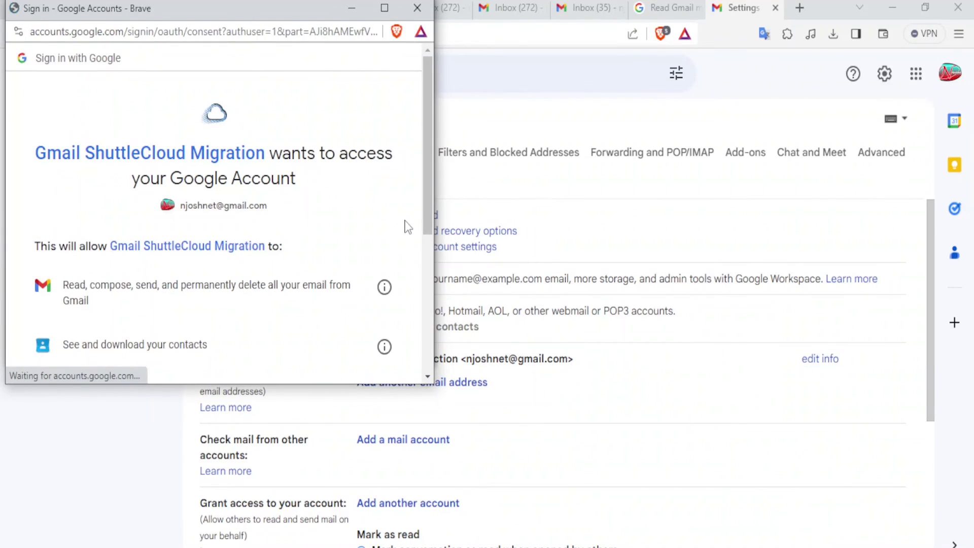
pyautogui.moveTo(432, 197); pyautogui.dragTo(425, 352)
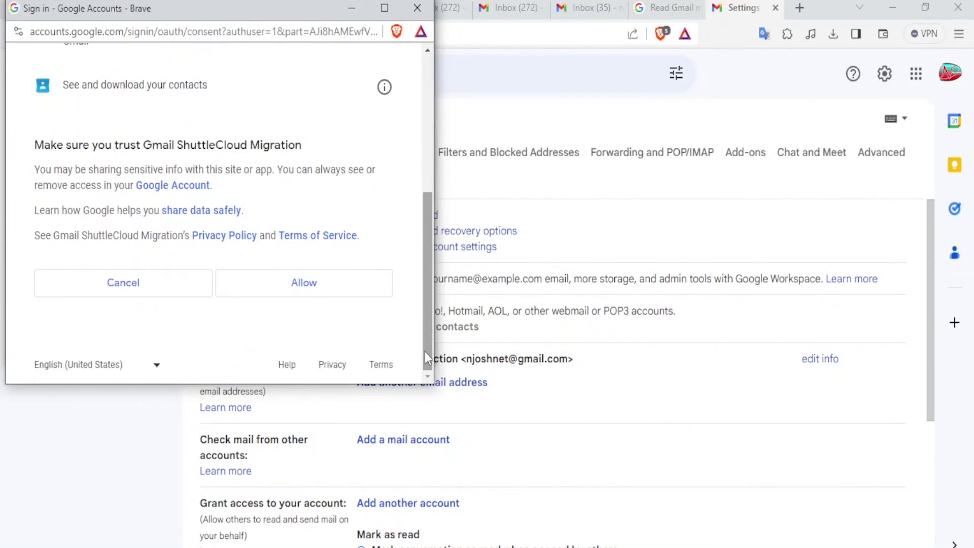
pyautogui.click(326, 286)
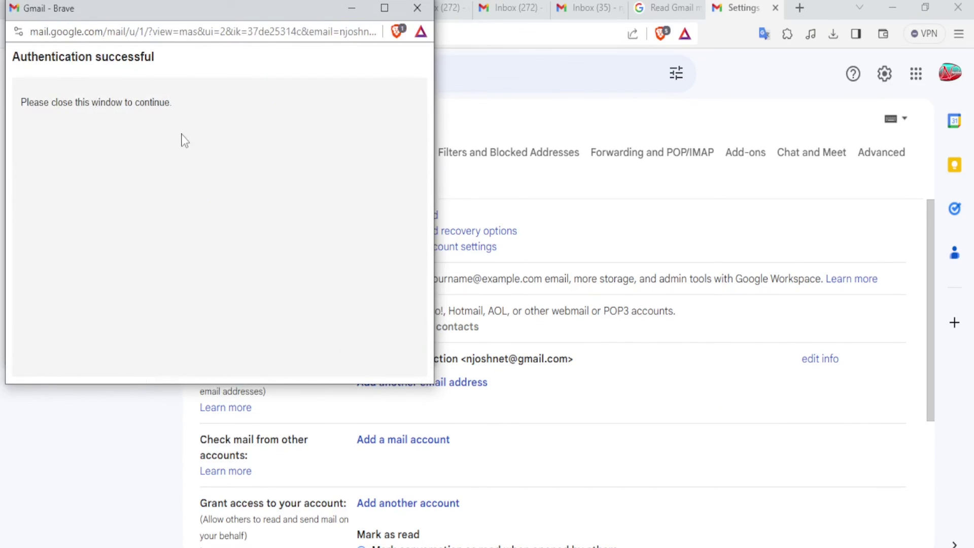
pyautogui.click(418, 7)
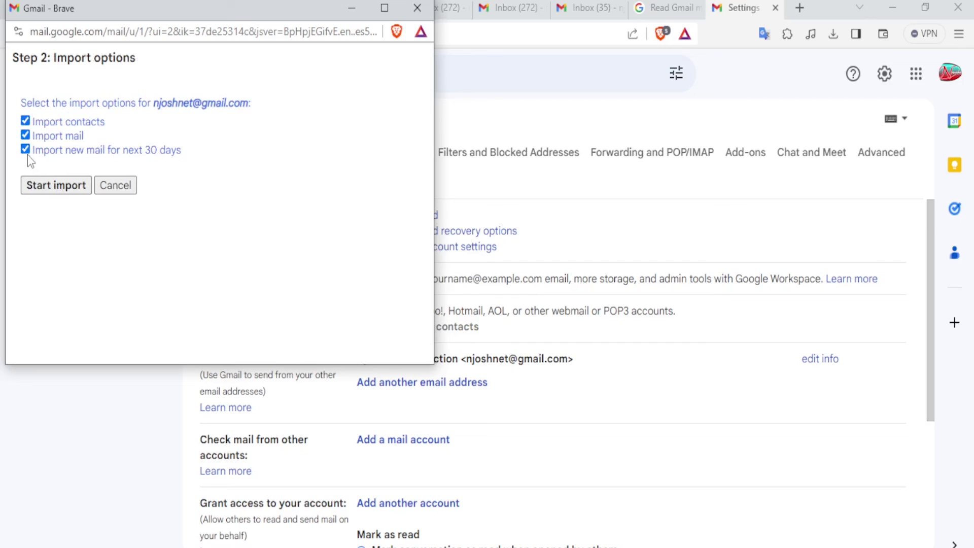
# Untick Import contacts in the Step 2 import options
pyautogui.click(26, 122)
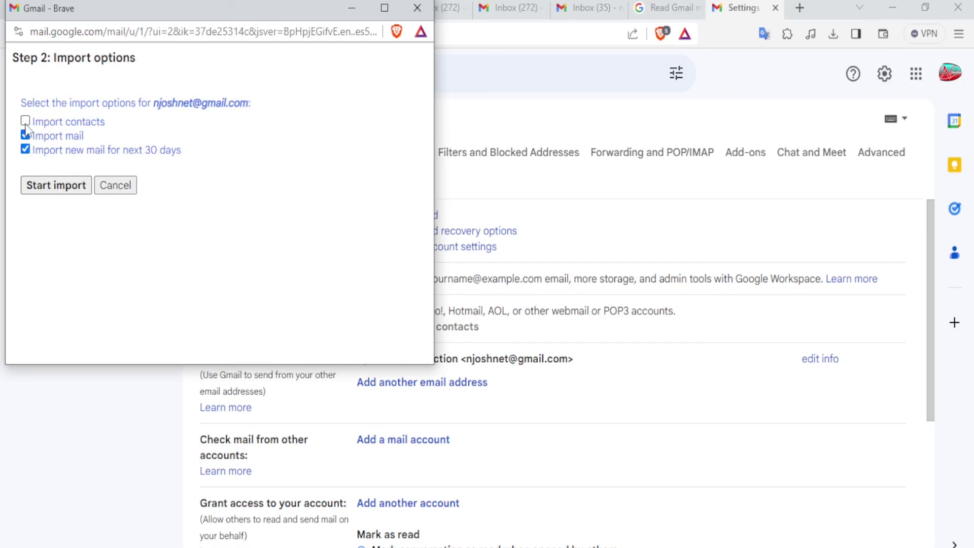